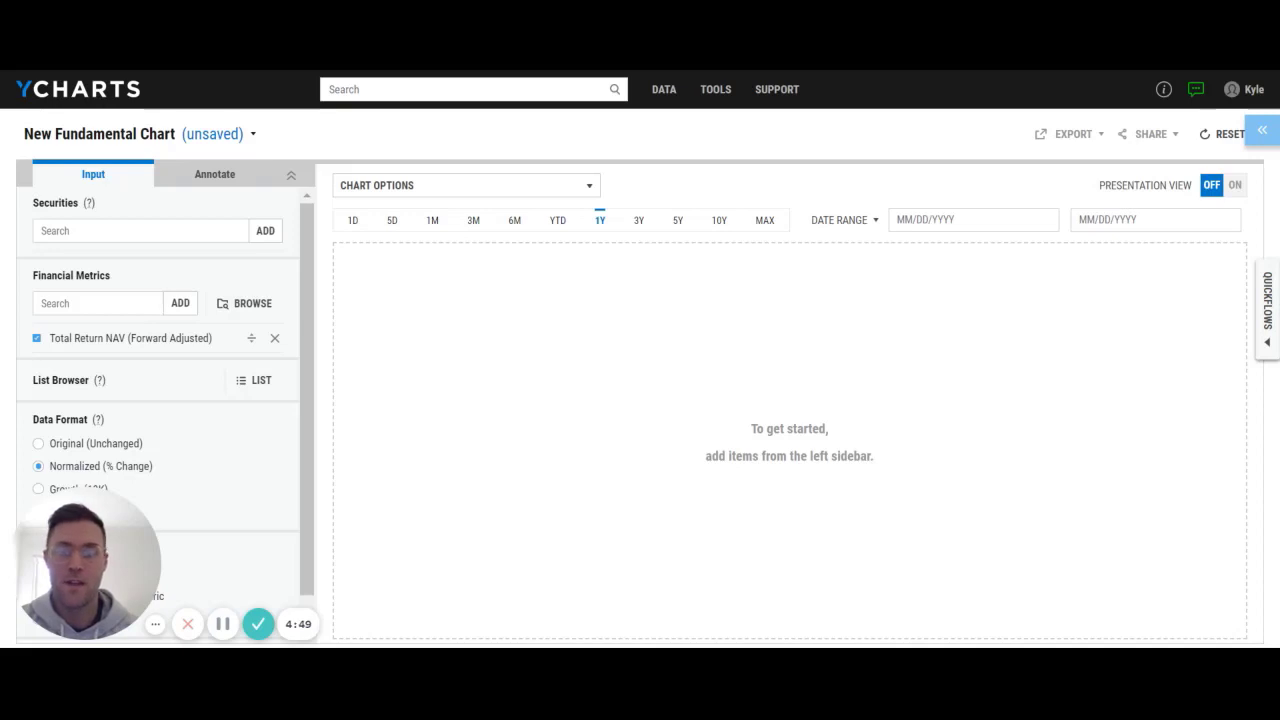
Add the bond ETFs AGG, LQD, BKLN and HYG to the chart
click(140, 230)
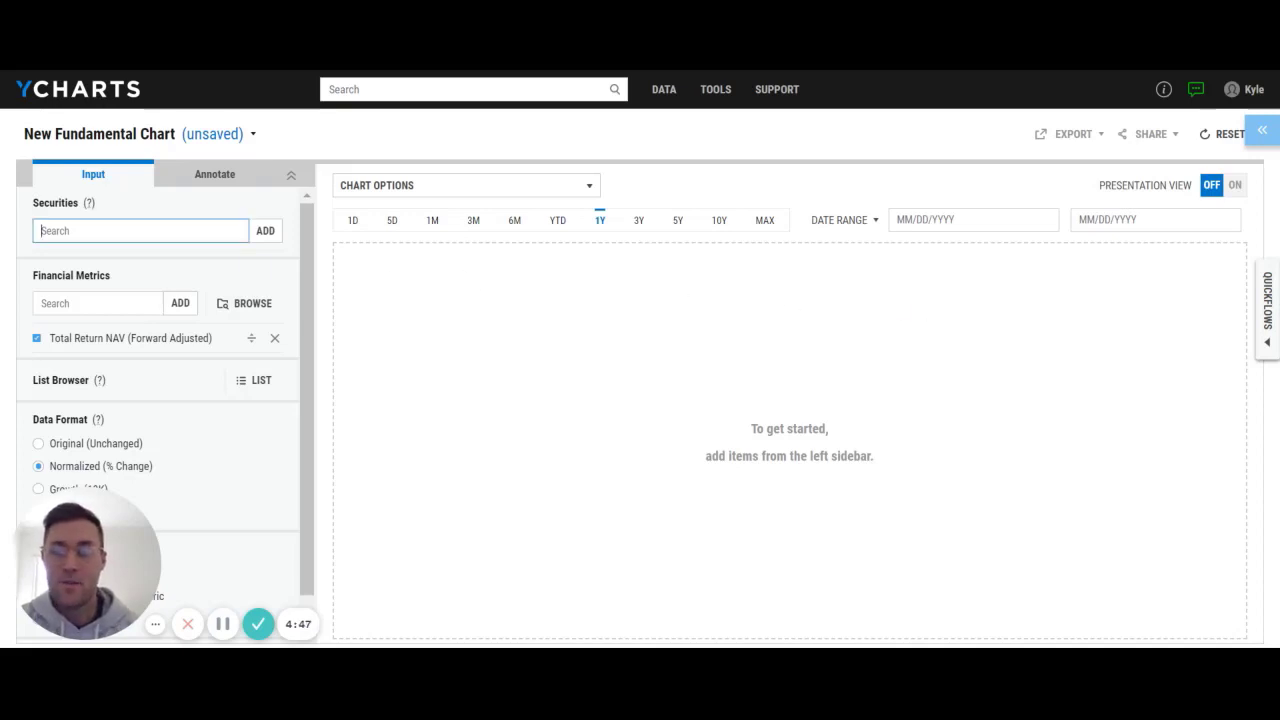
text(agg)
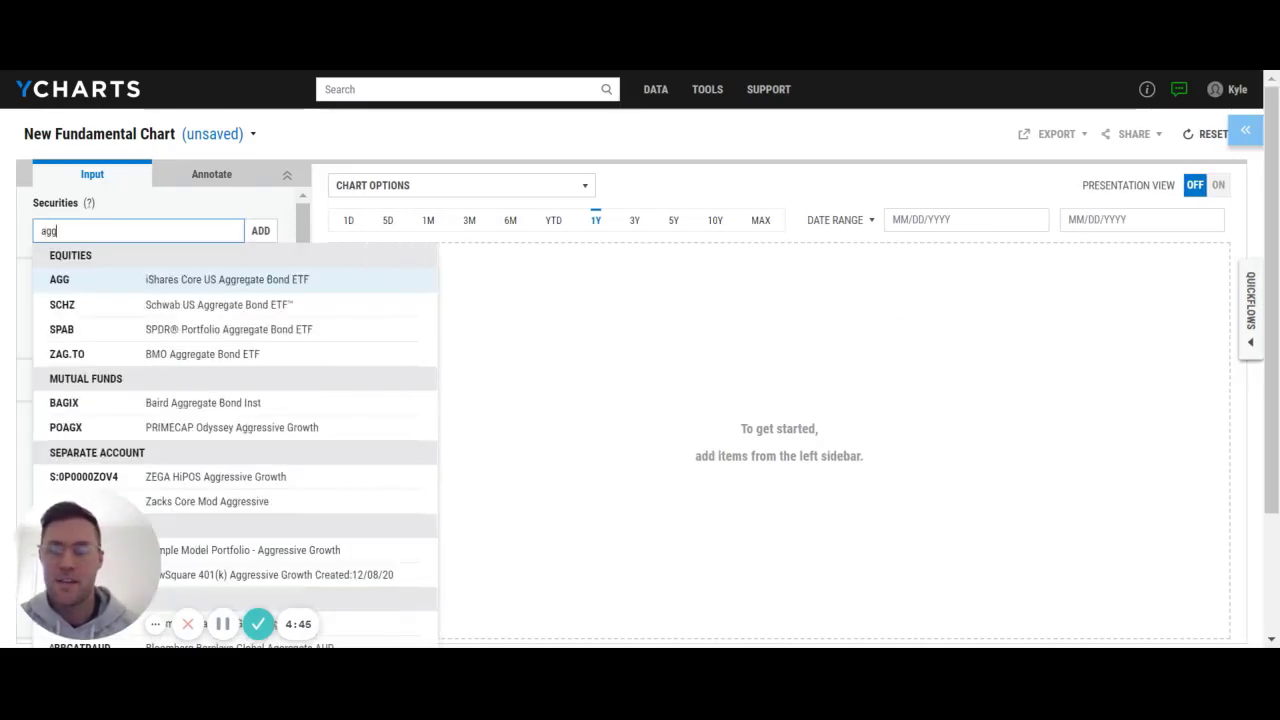
key(Return)
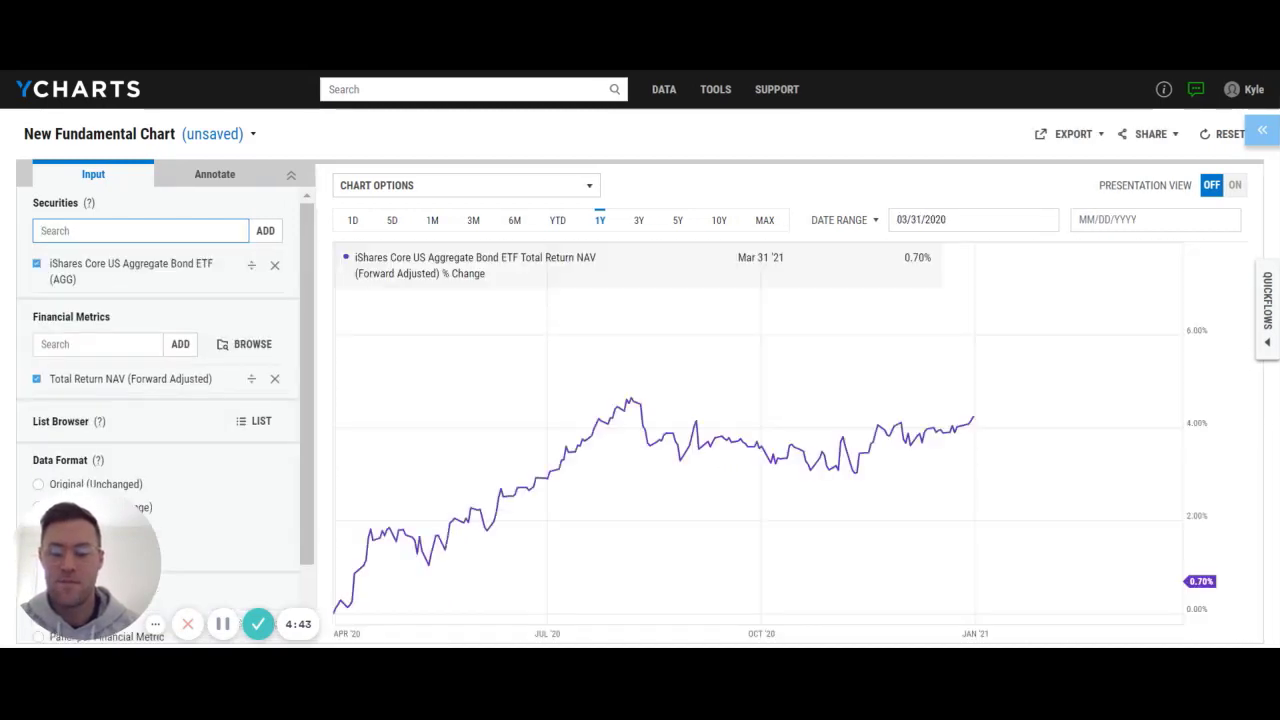
text(lqd)
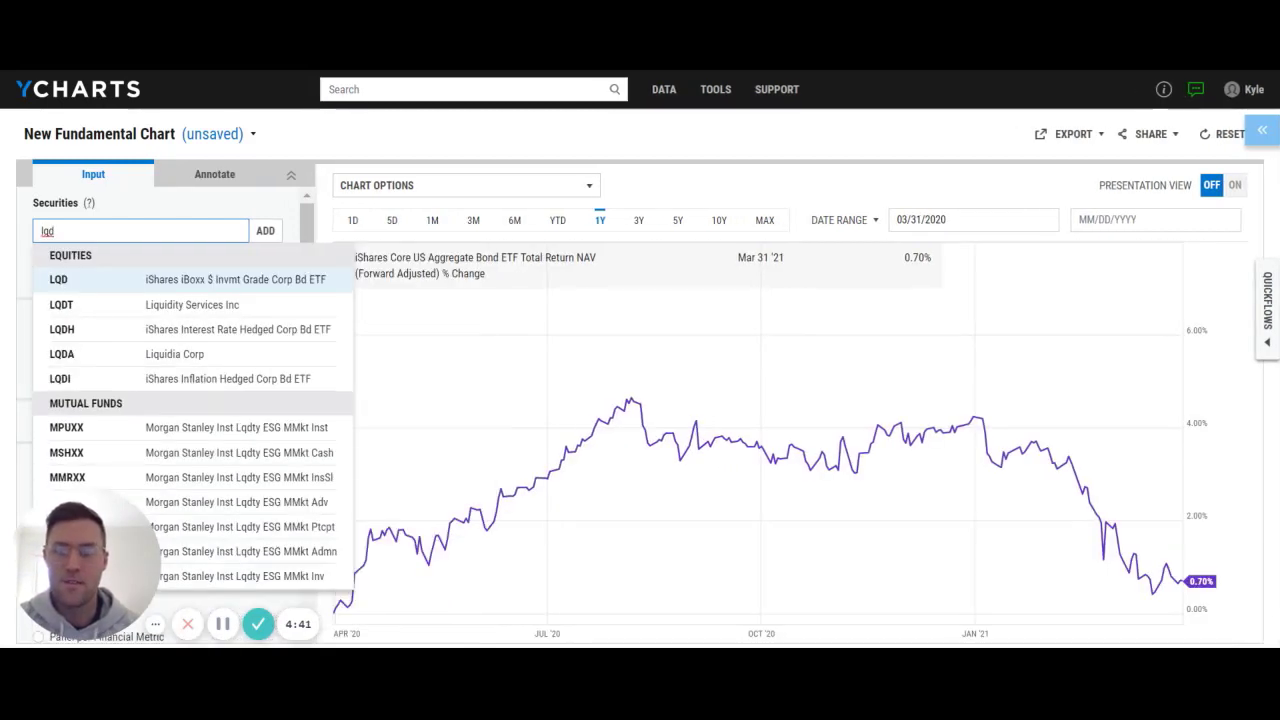
key(Return)
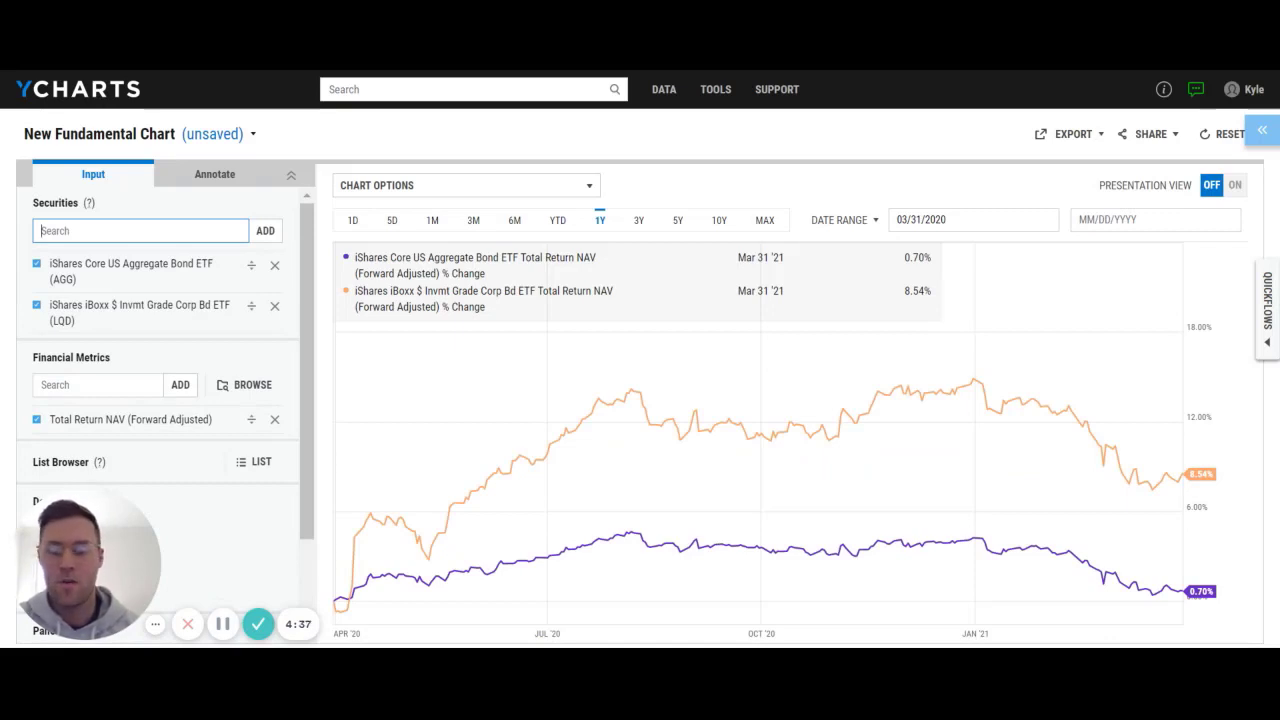
text(bkln)
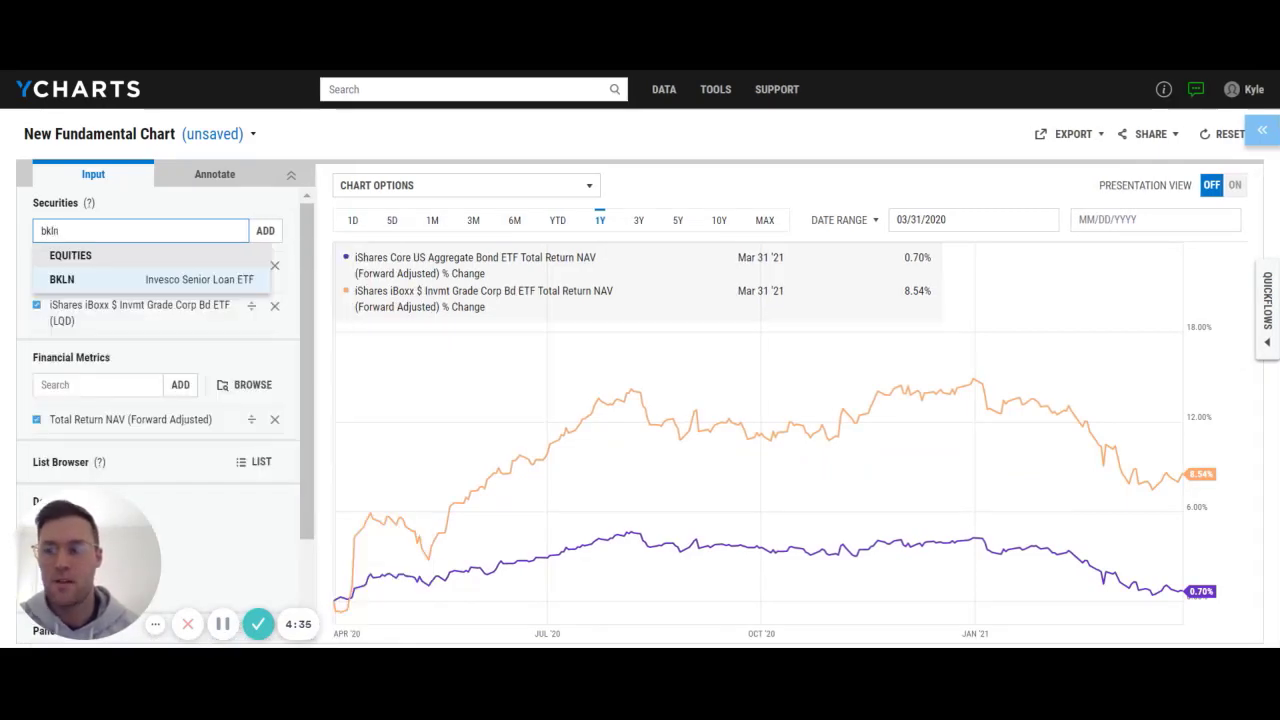
key(Return)
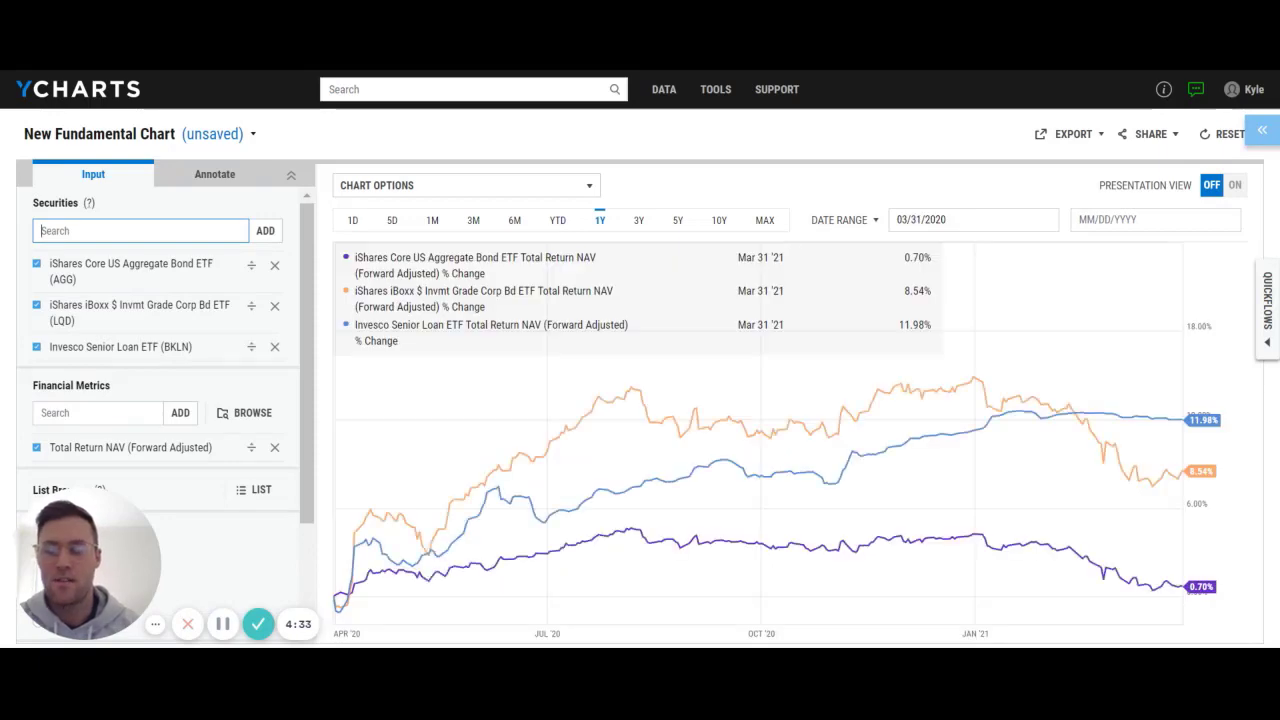
text(hyg)
key(Return)
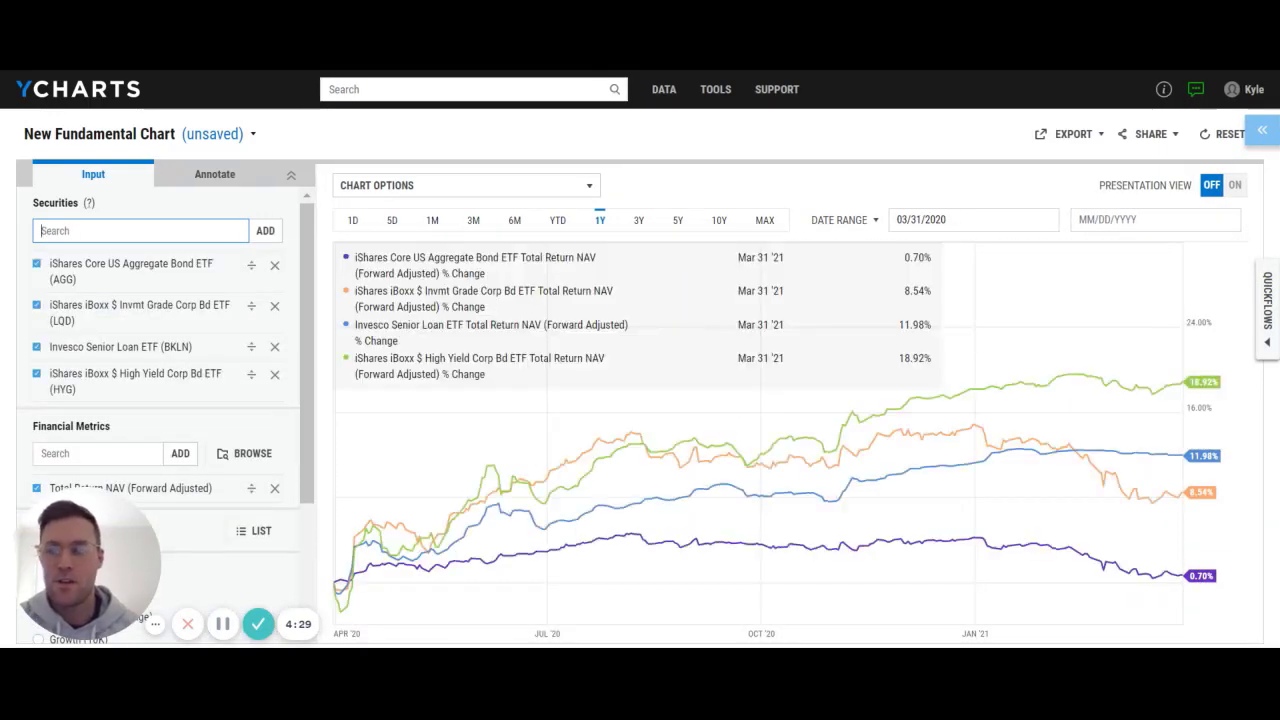
Add the 10 Year Treasury Rate (I:10YTCMR) to the chart
text(10 rate)
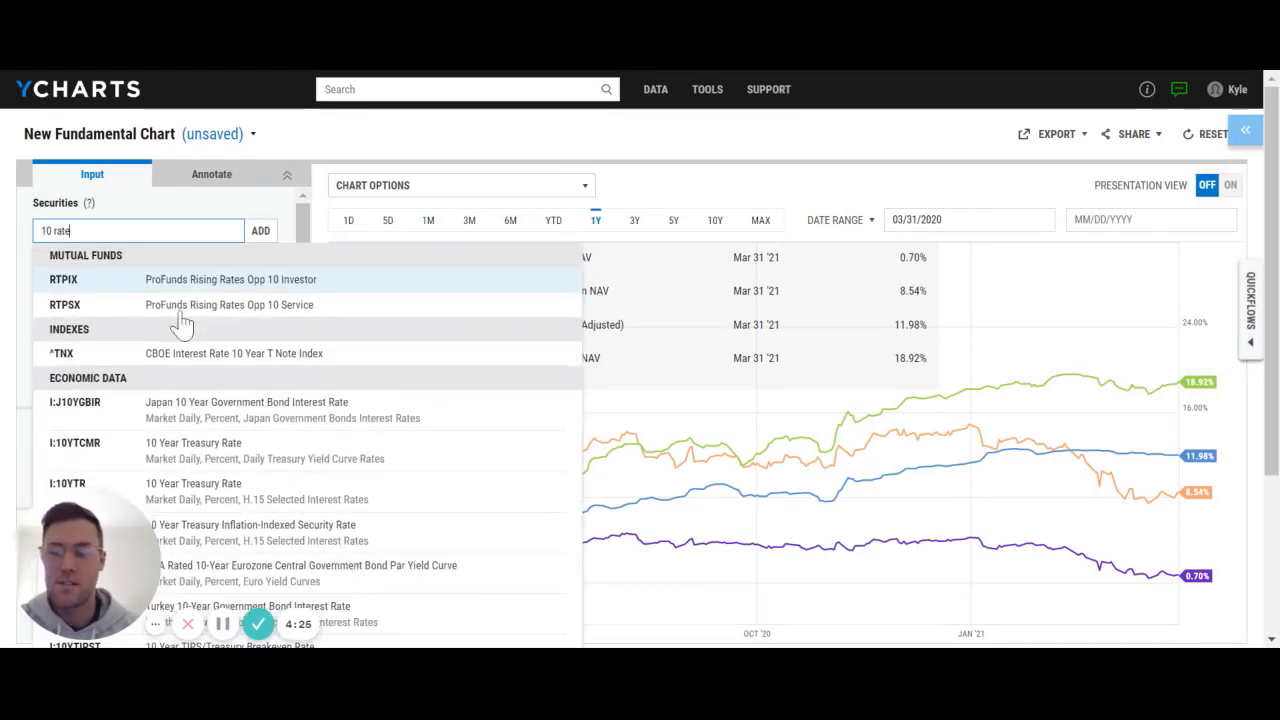
click(197, 455)
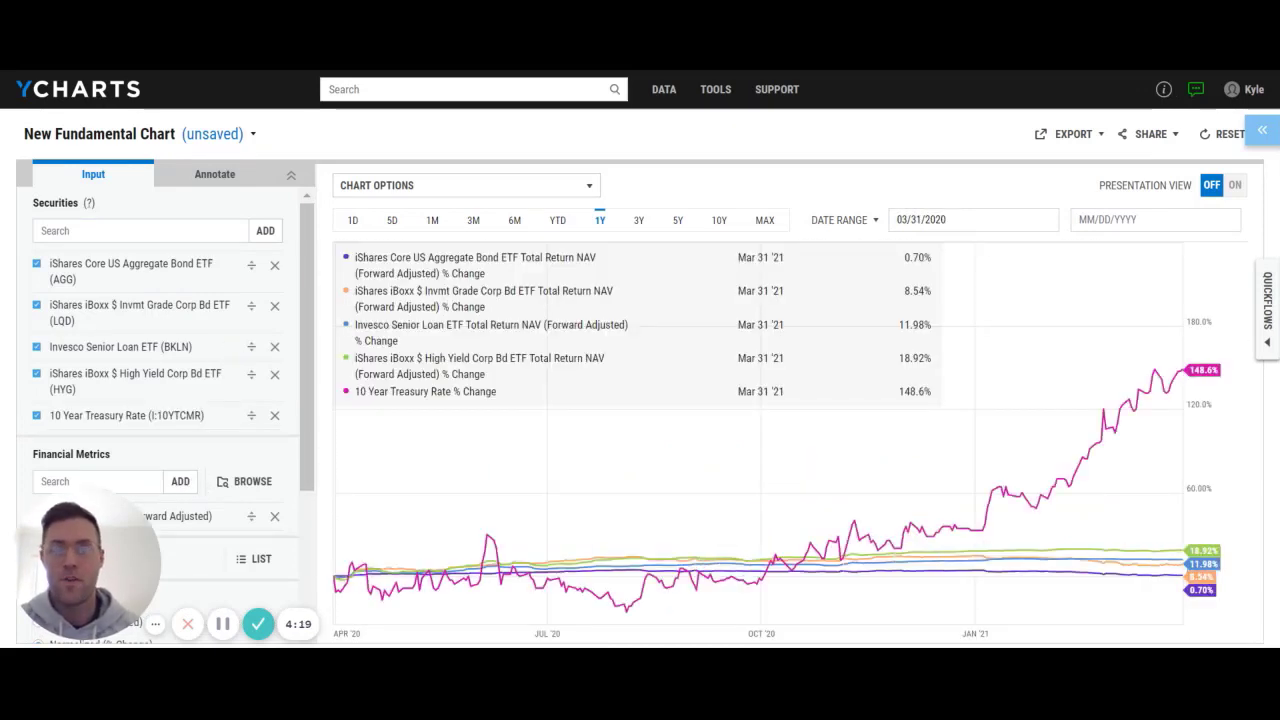
click(600, 221)
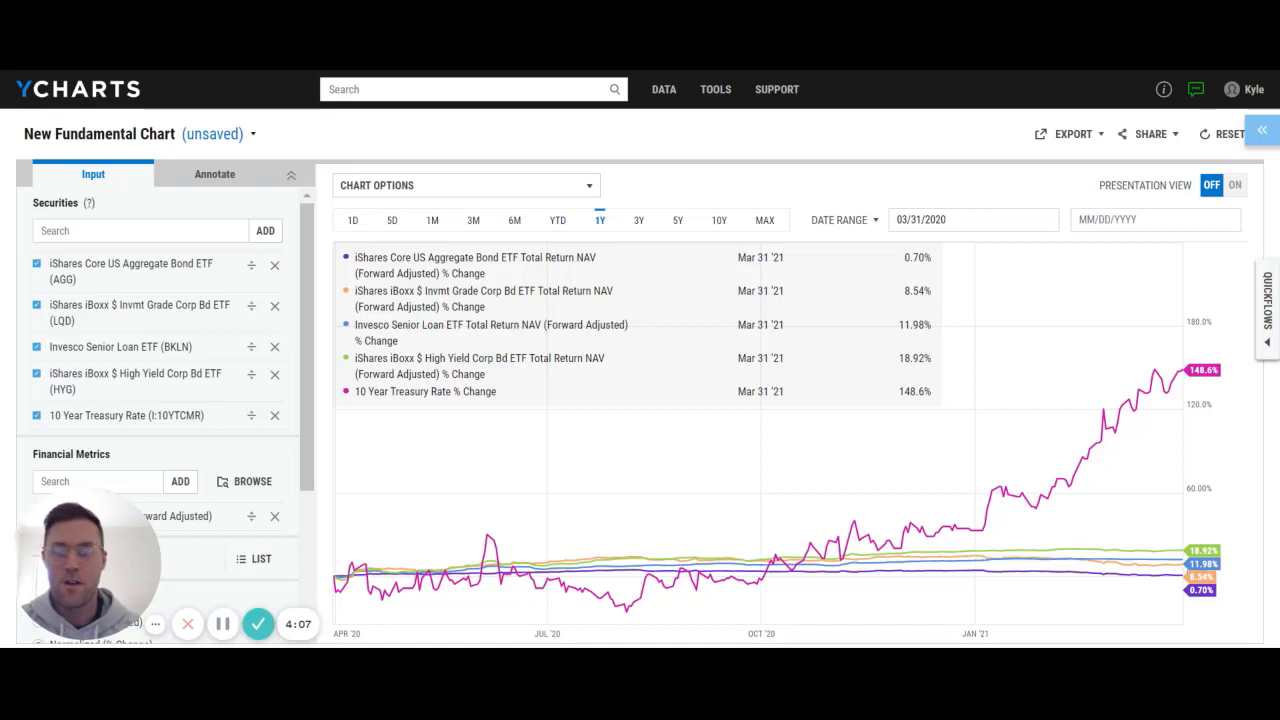
Force the 10 Year Treasury Rate to display in its original data format
click(207, 182)
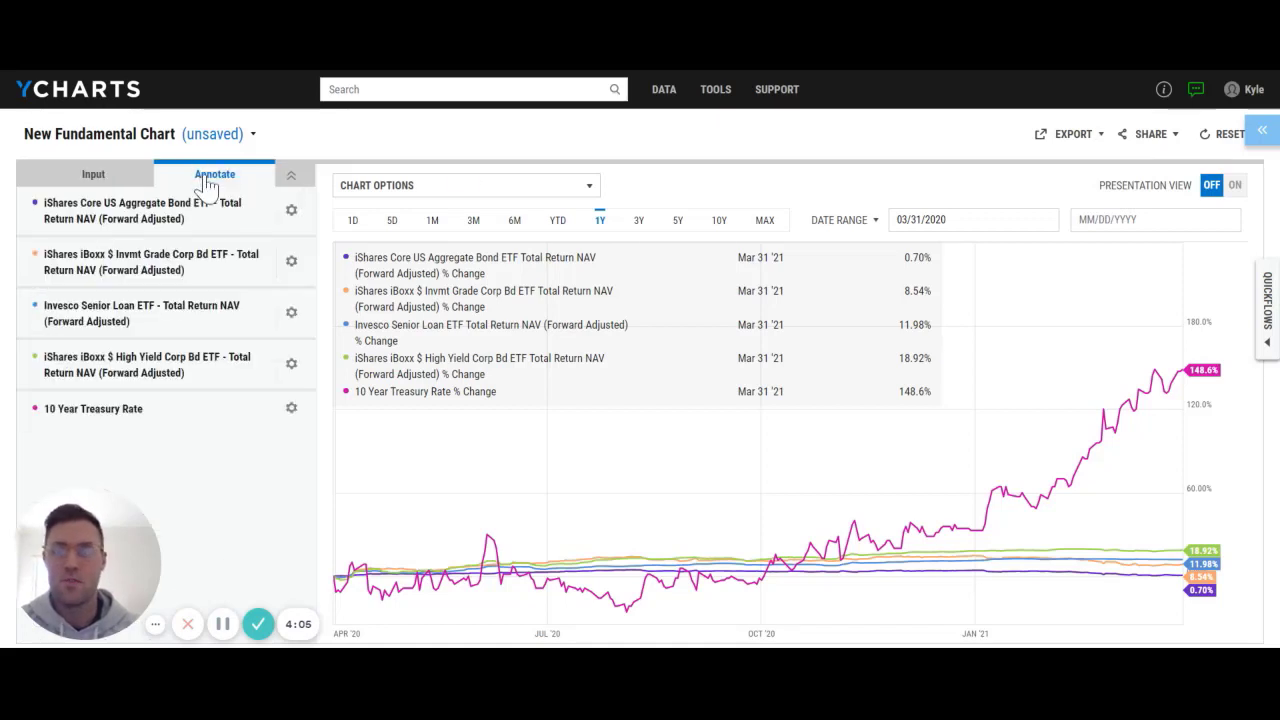
click(292, 410)
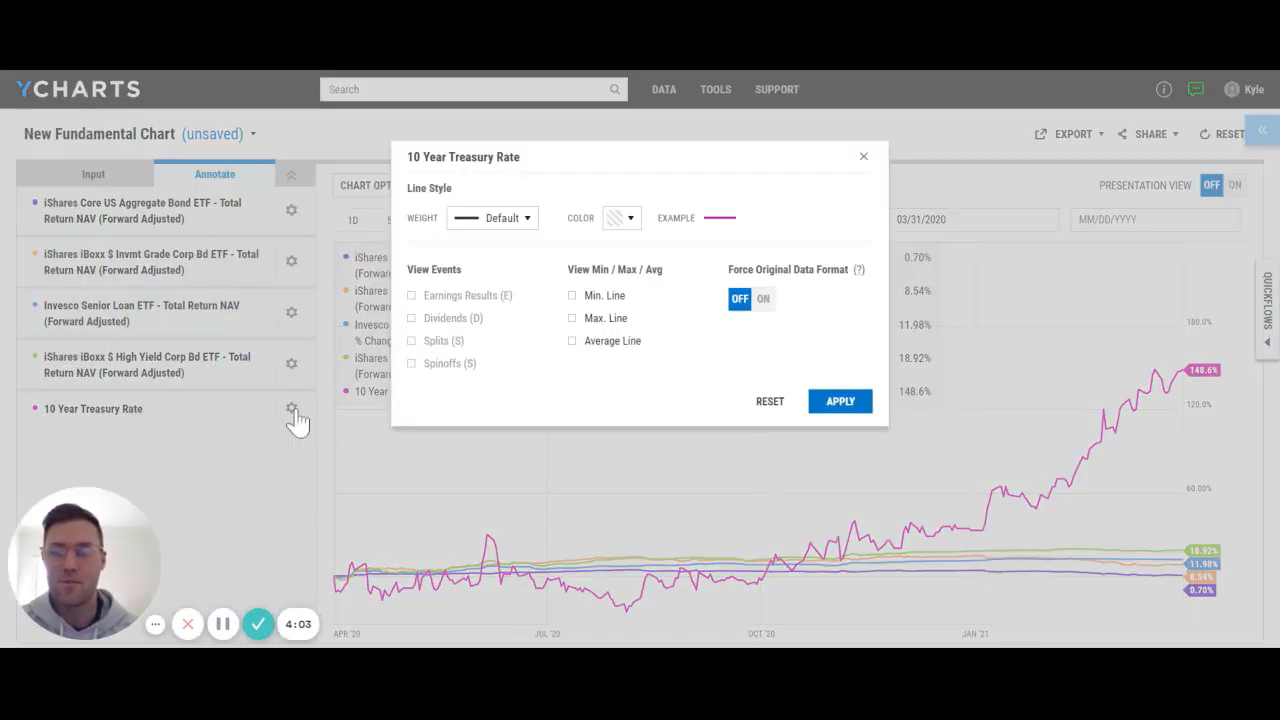
click(763, 298)
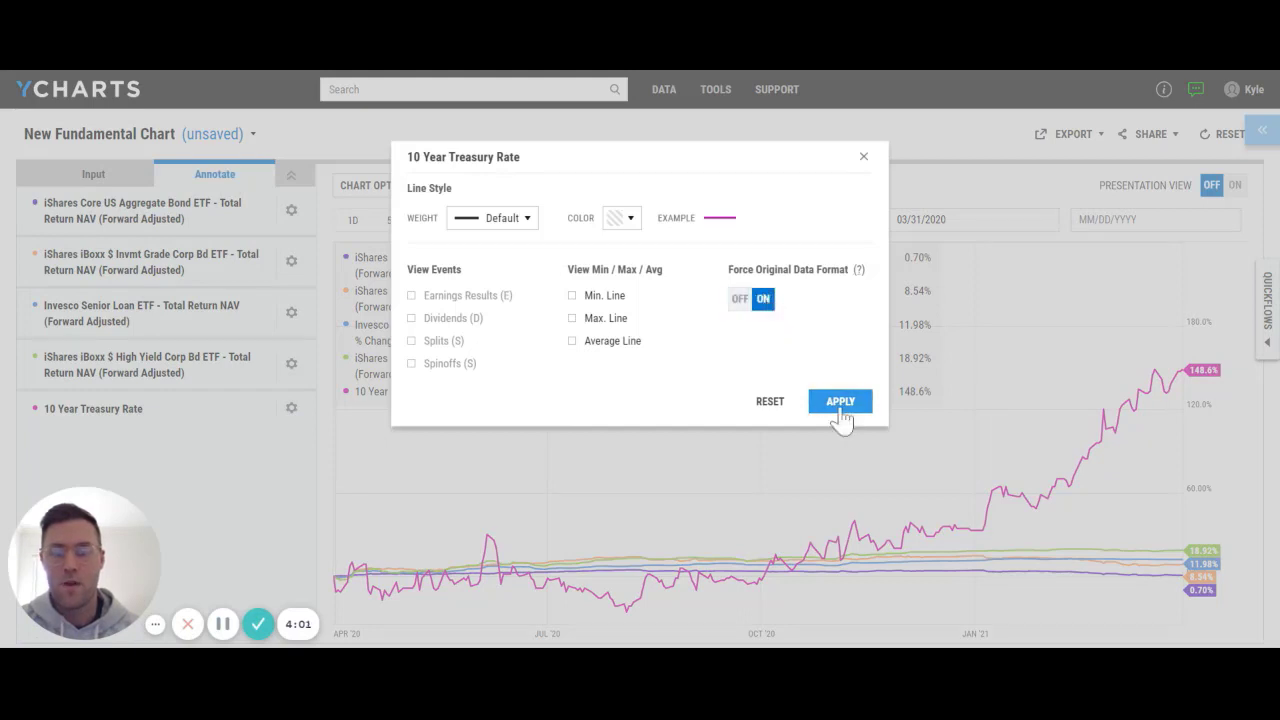
click(841, 404)
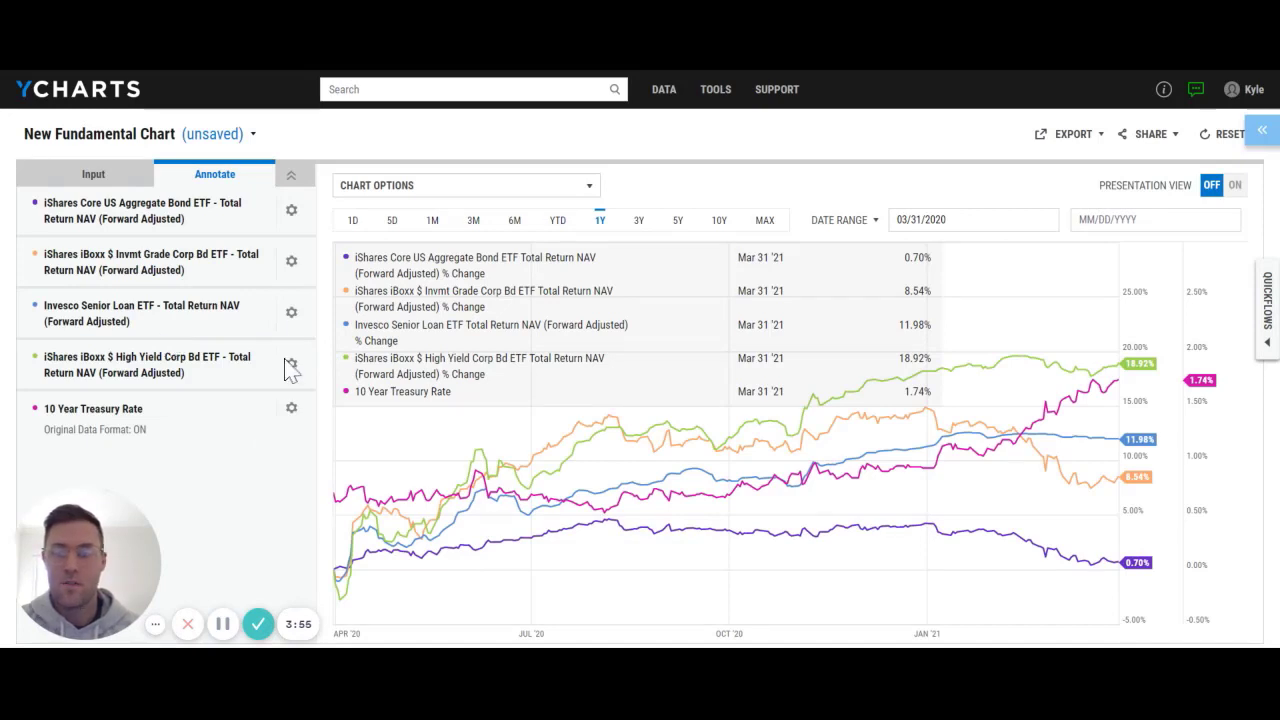
Add min and max reference lines to the 10 Year Treasury Rate
click(290, 418)
click(600, 296)
click(603, 319)
click(838, 404)
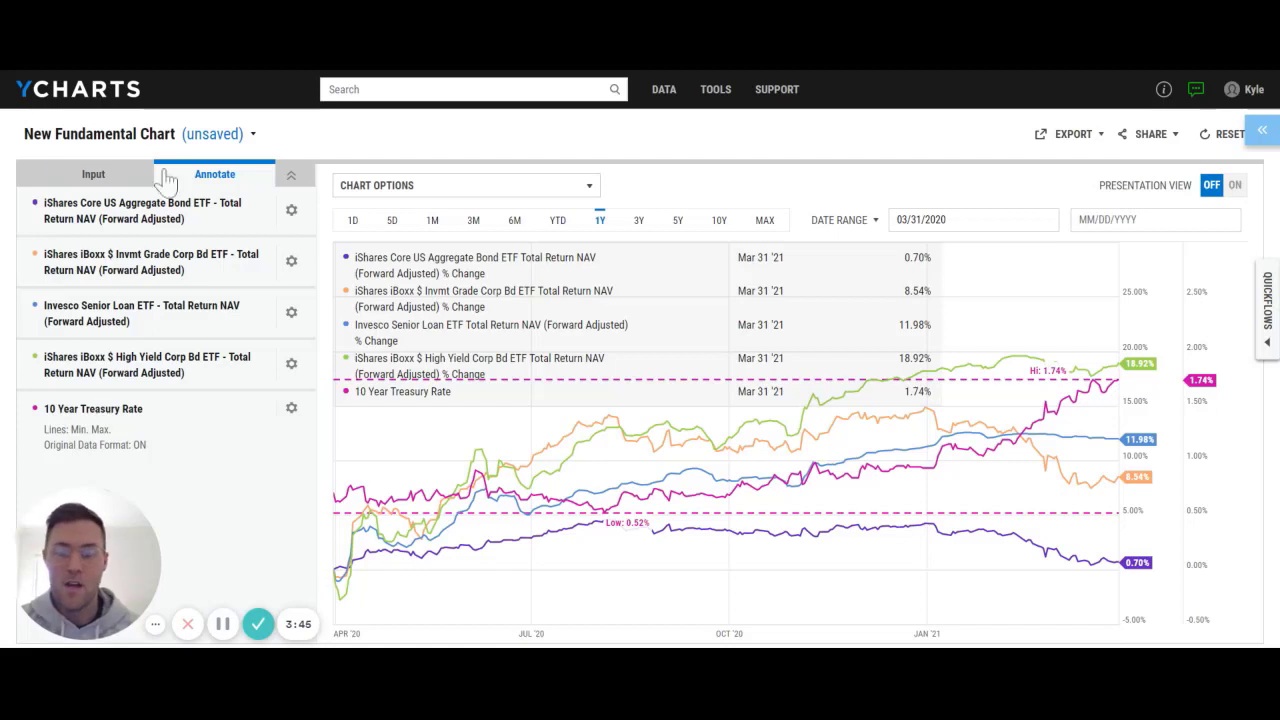
click(78, 178)
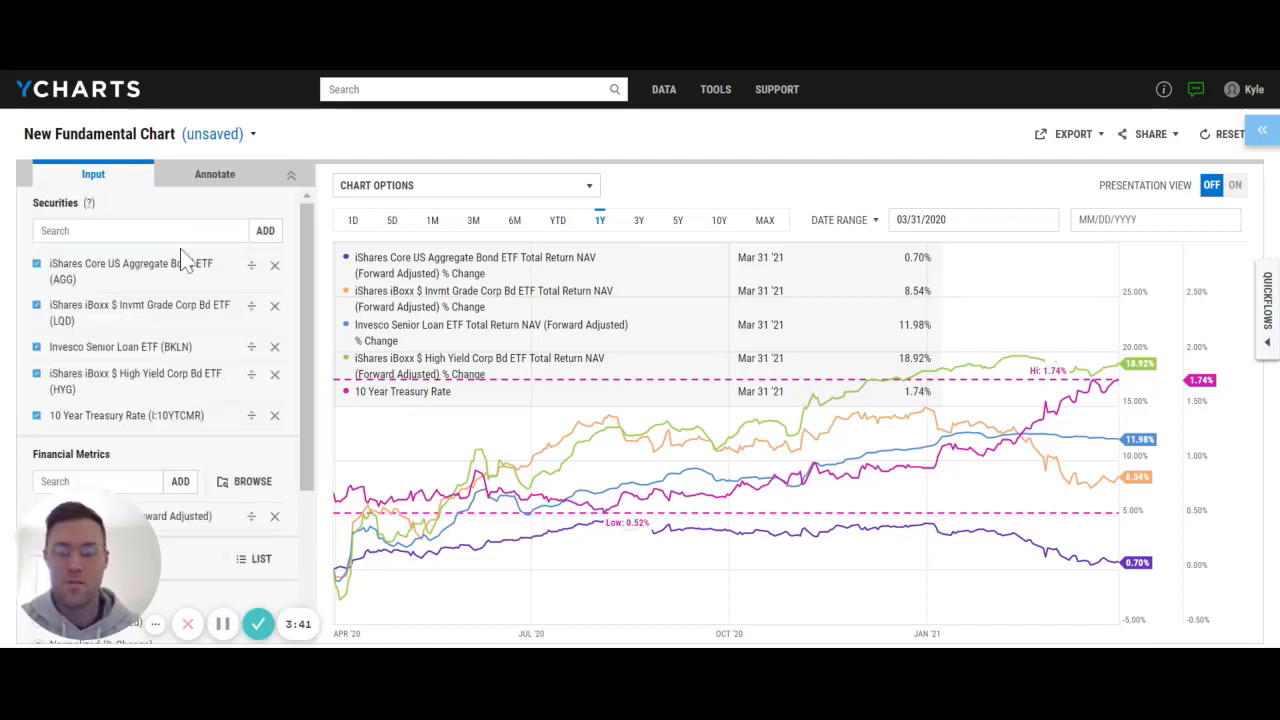
Move the 10 Year Treasury Rate into its own separate lower panel
scroll(209, 337, down, 3)
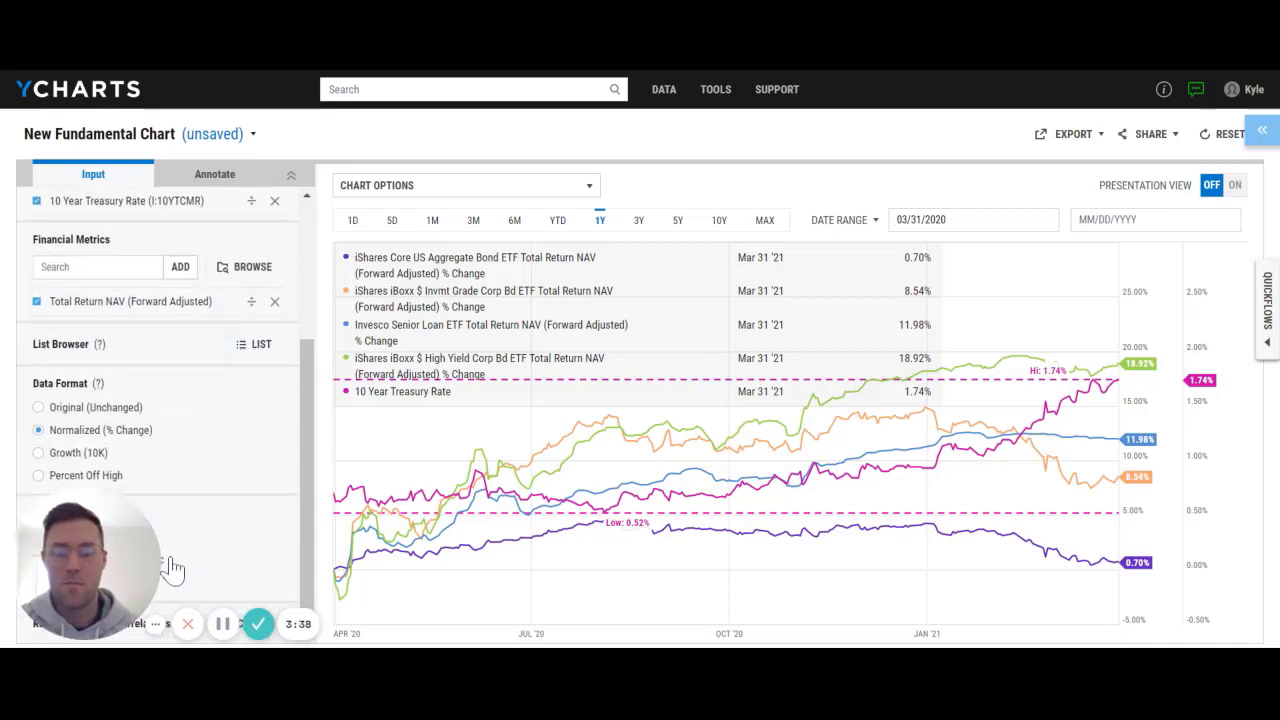
click(175, 569)
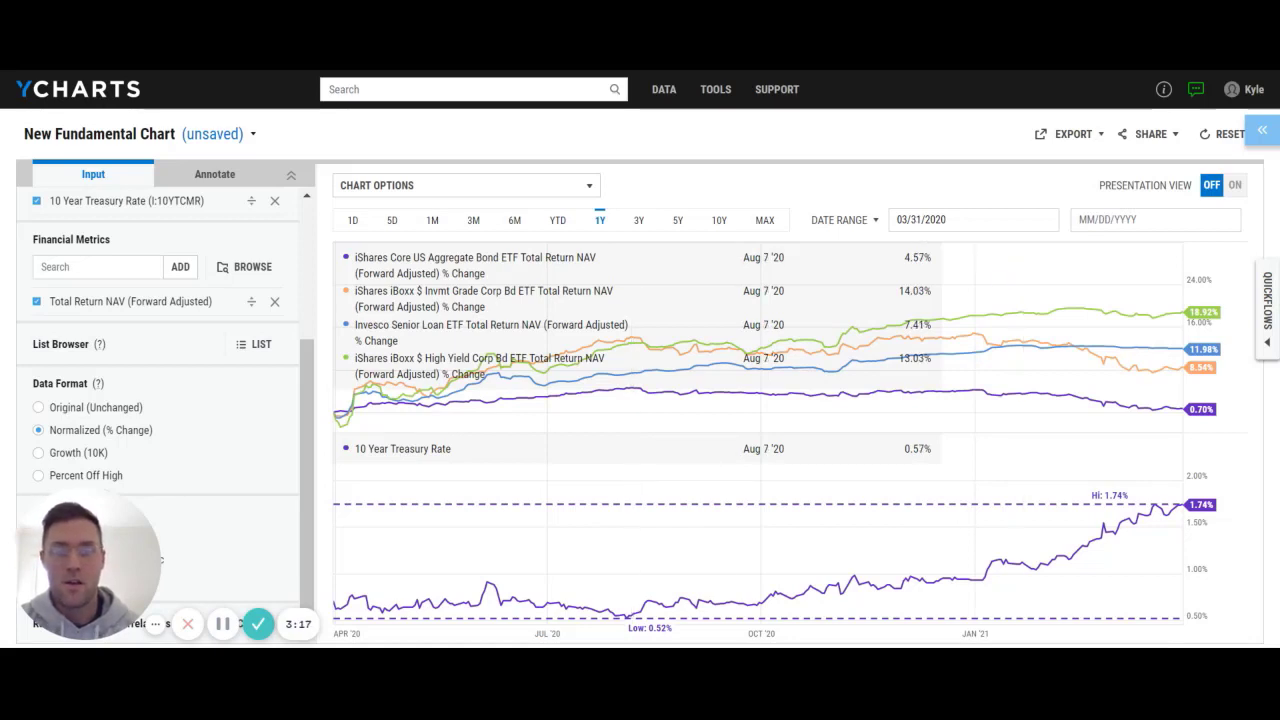
Set the chart start date to August 6, 2020 (08/06/2020)
click(909, 219)
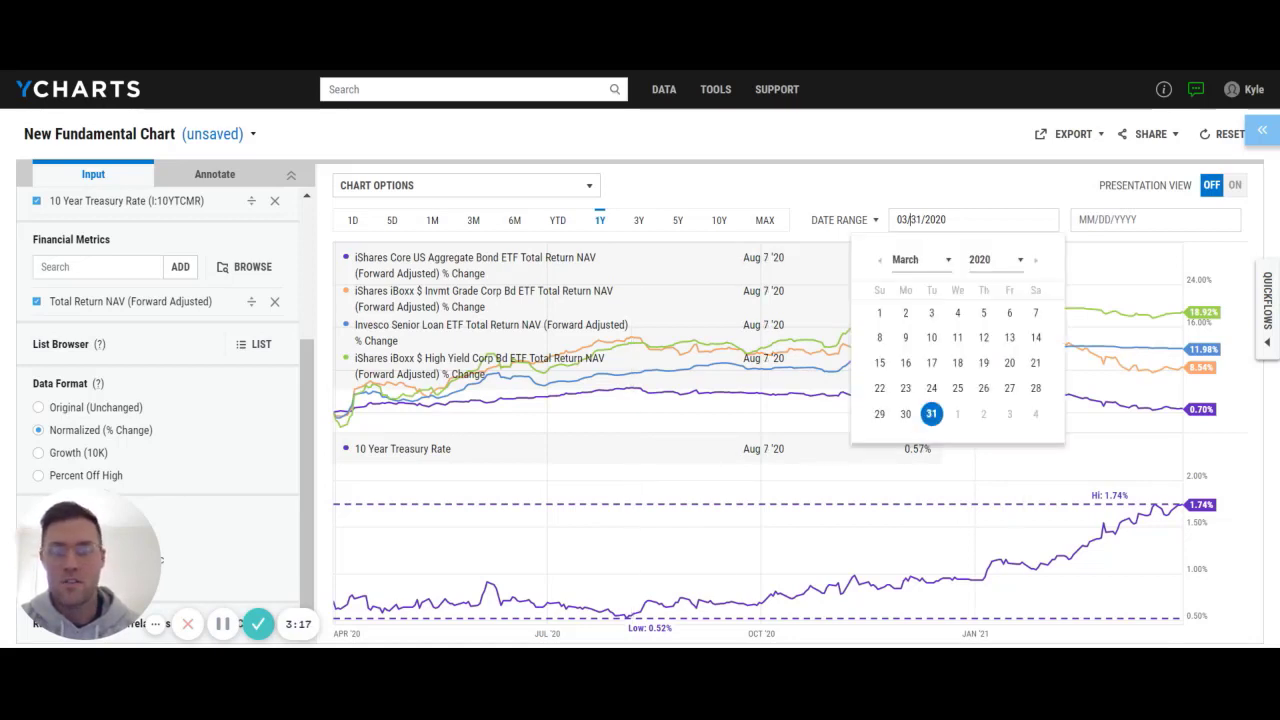
click(1040, 268)
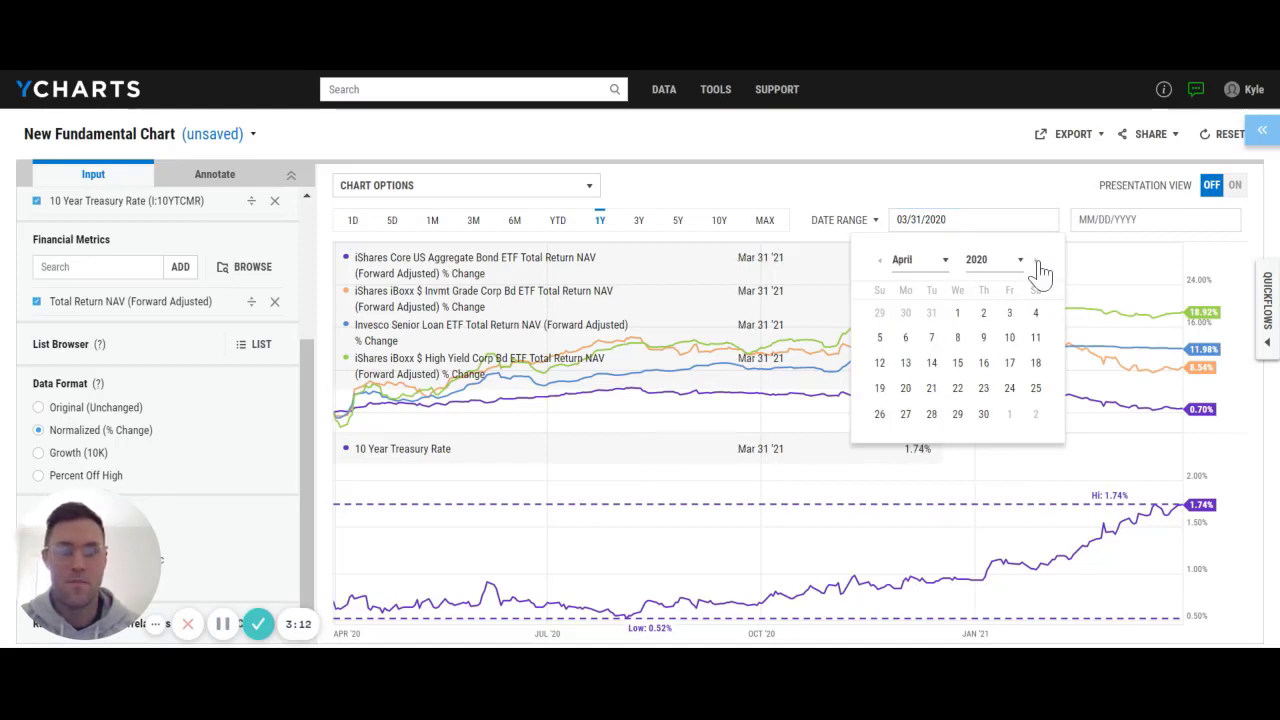
click(1040, 268)
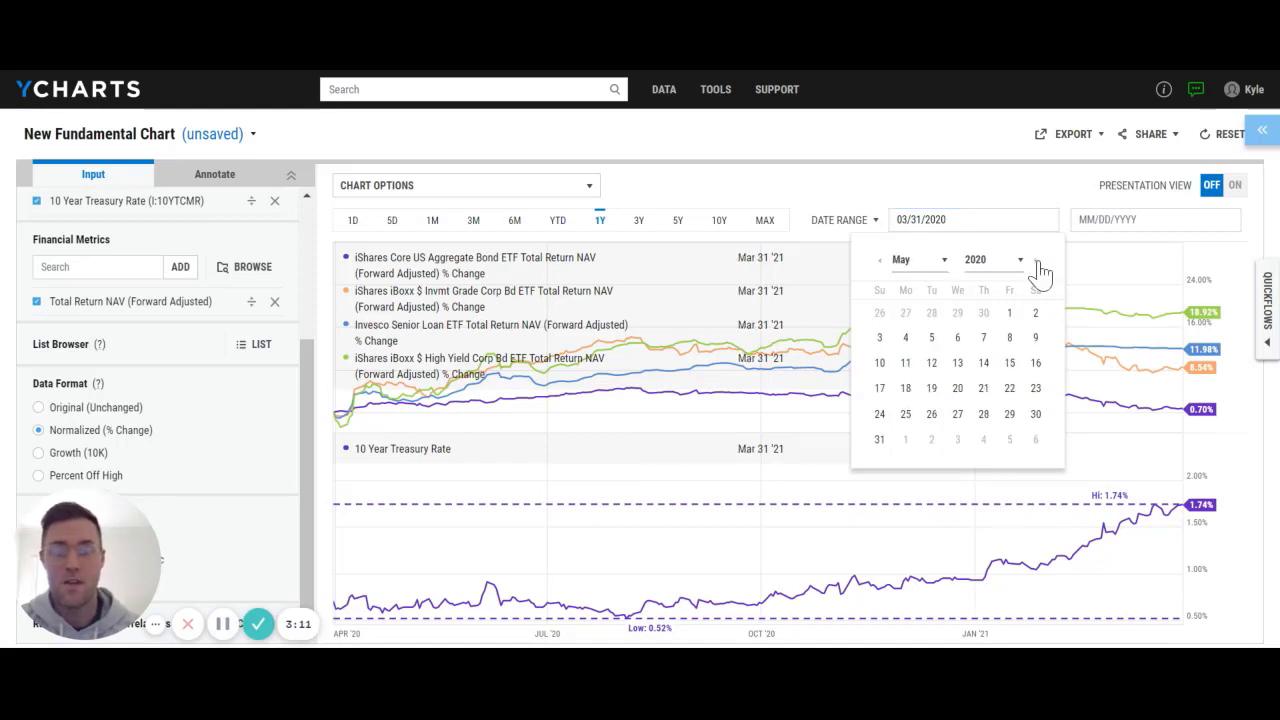
click(1040, 268)
click(1040, 268)
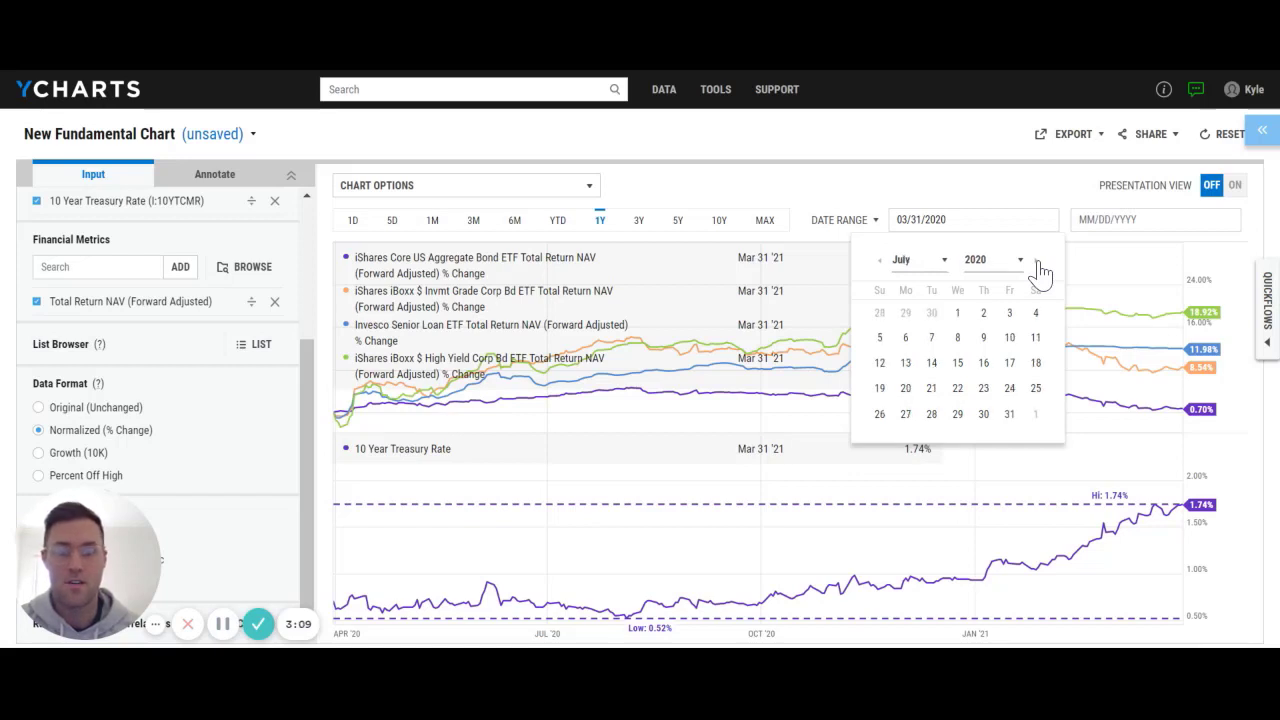
click(1040, 268)
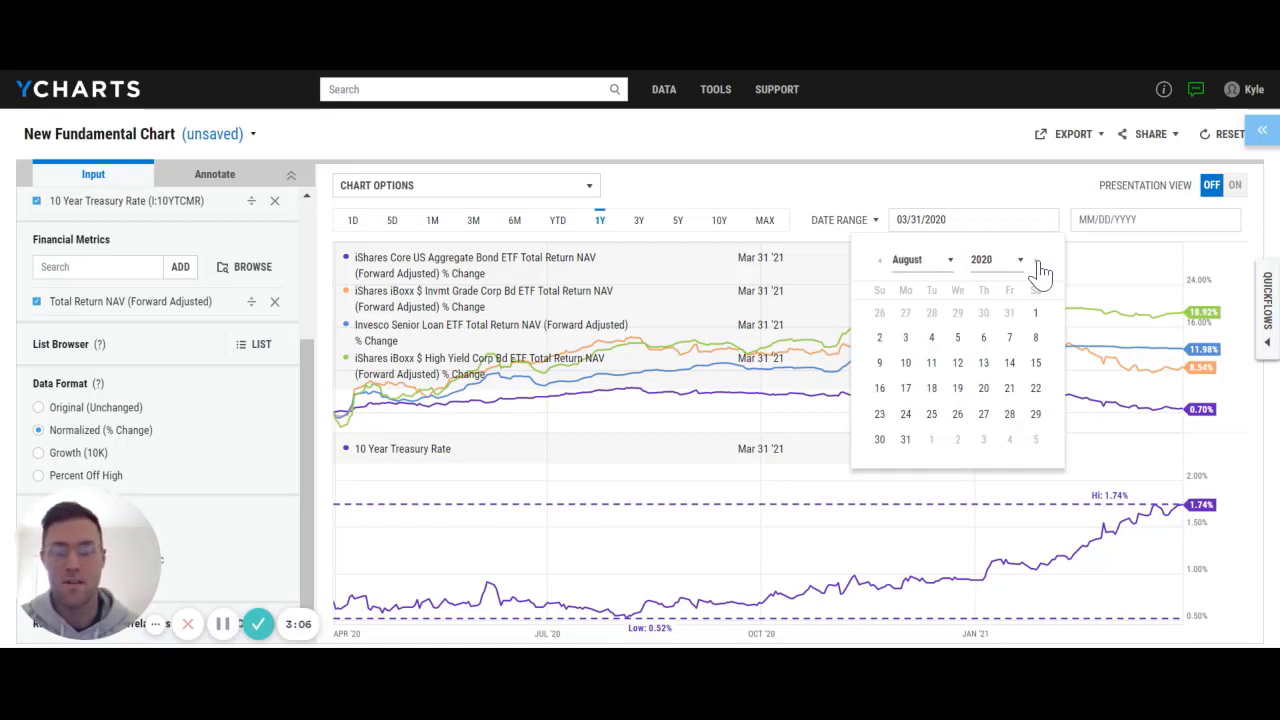
click(984, 338)
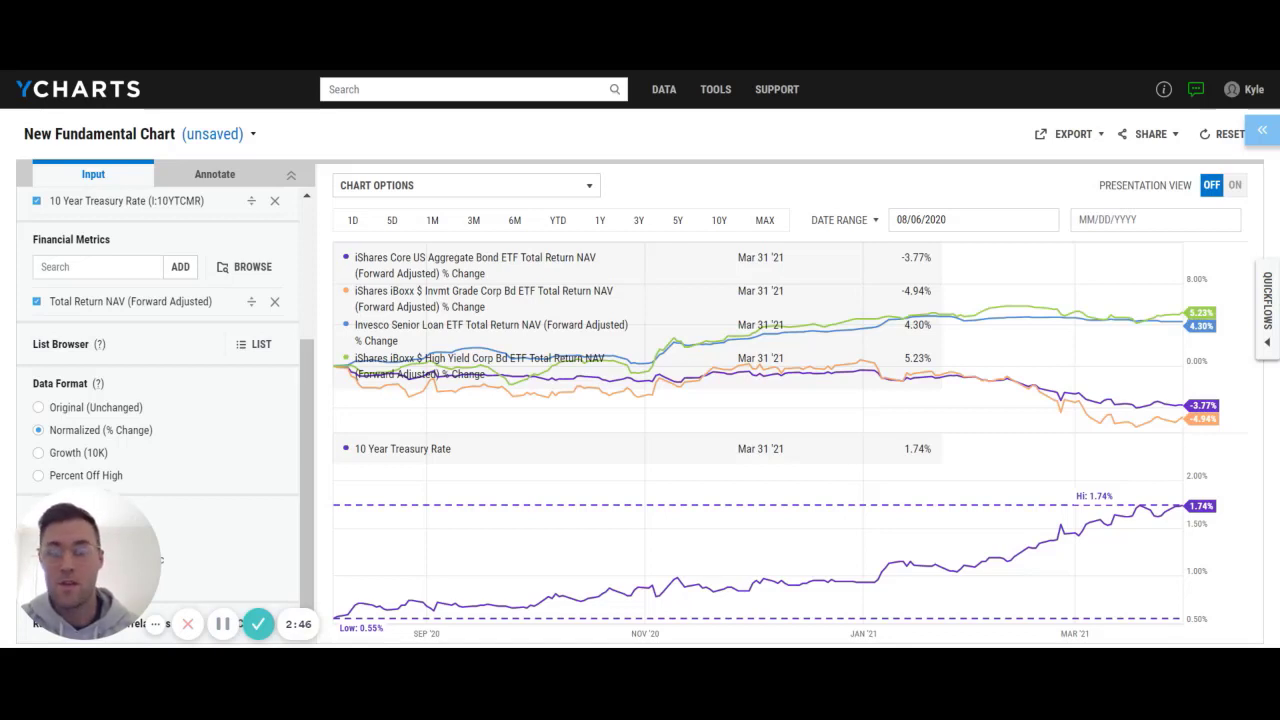
Switch the chart to the 10Y range, starting 03/31/2011
click(720, 222)
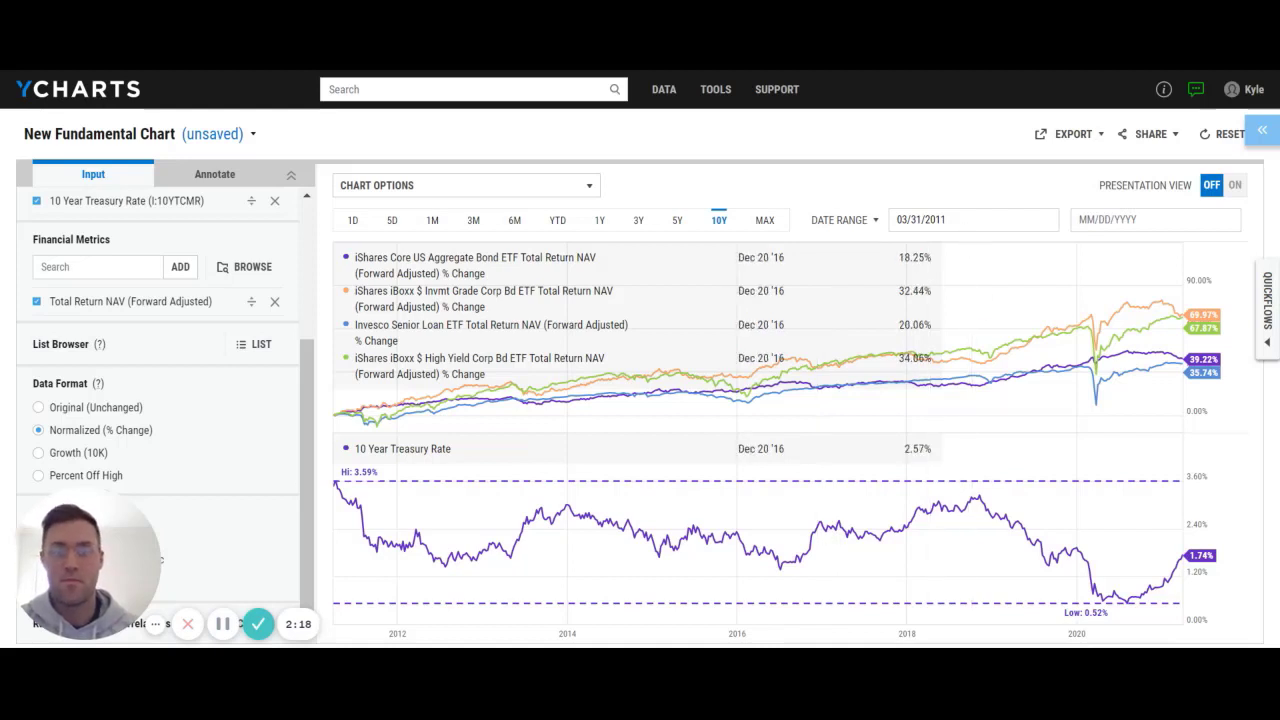
Set the chart start date to July 6, 2016 (07/06/2016)
click(946, 219)
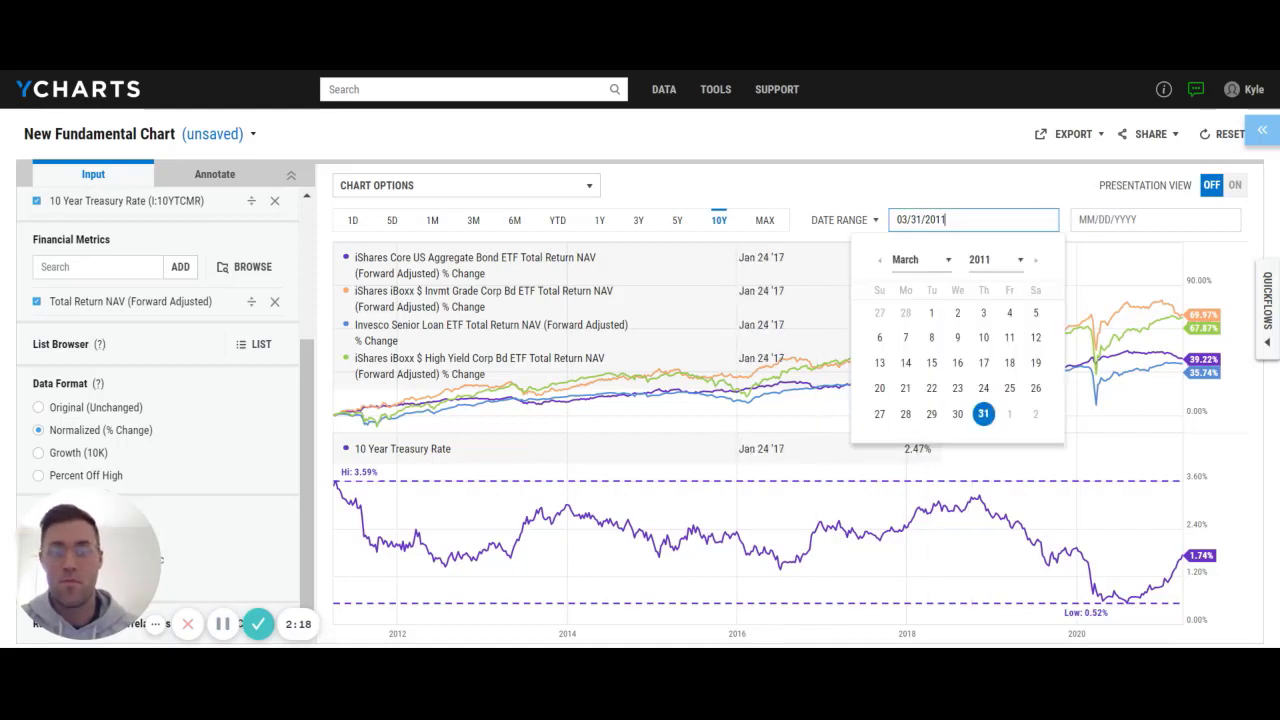
click(995, 262)
scroll(1018, 360, down, 2)
scroll(1018, 365, down, 20)
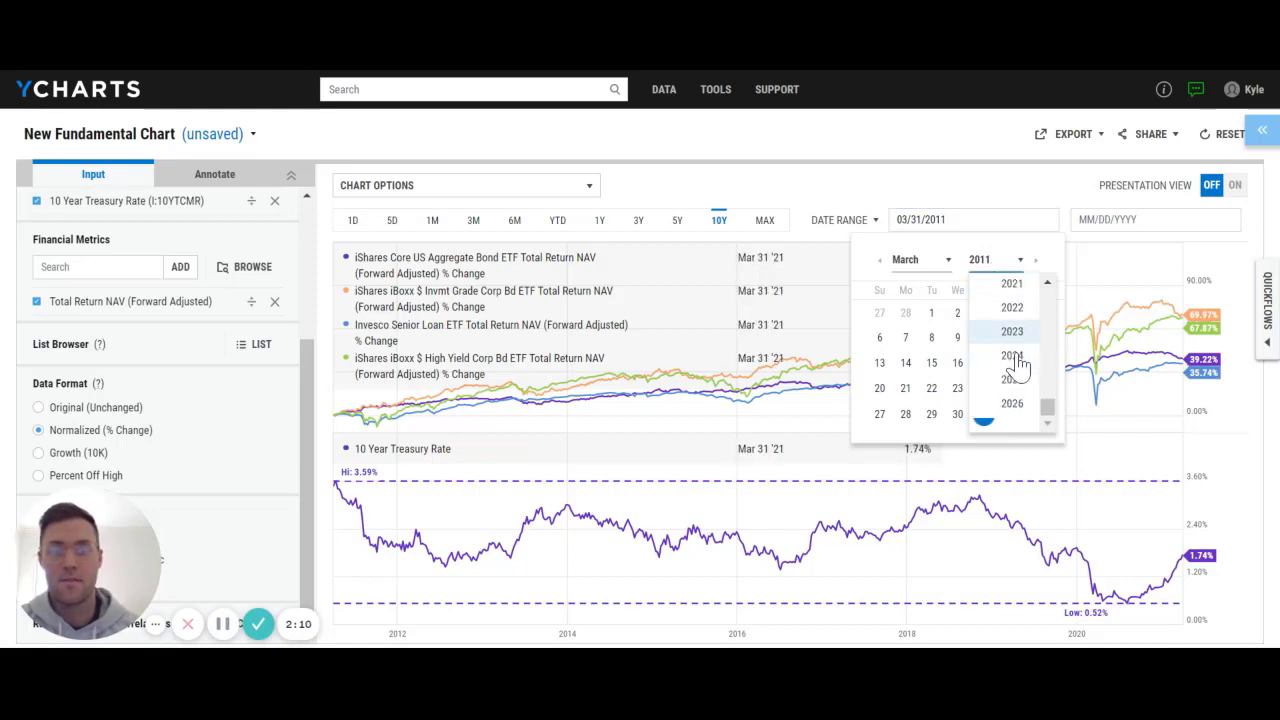
scroll(1018, 365, up, 3)
scroll(1018, 370, down, 1)
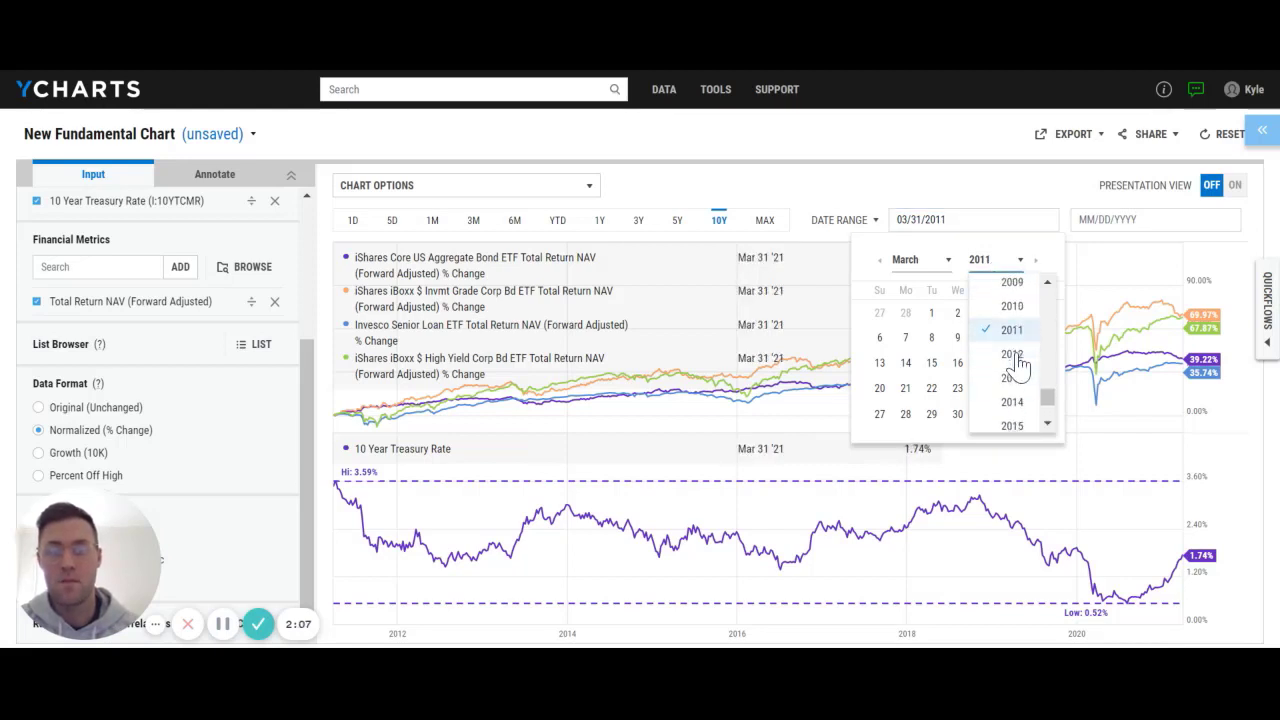
click(1020, 382)
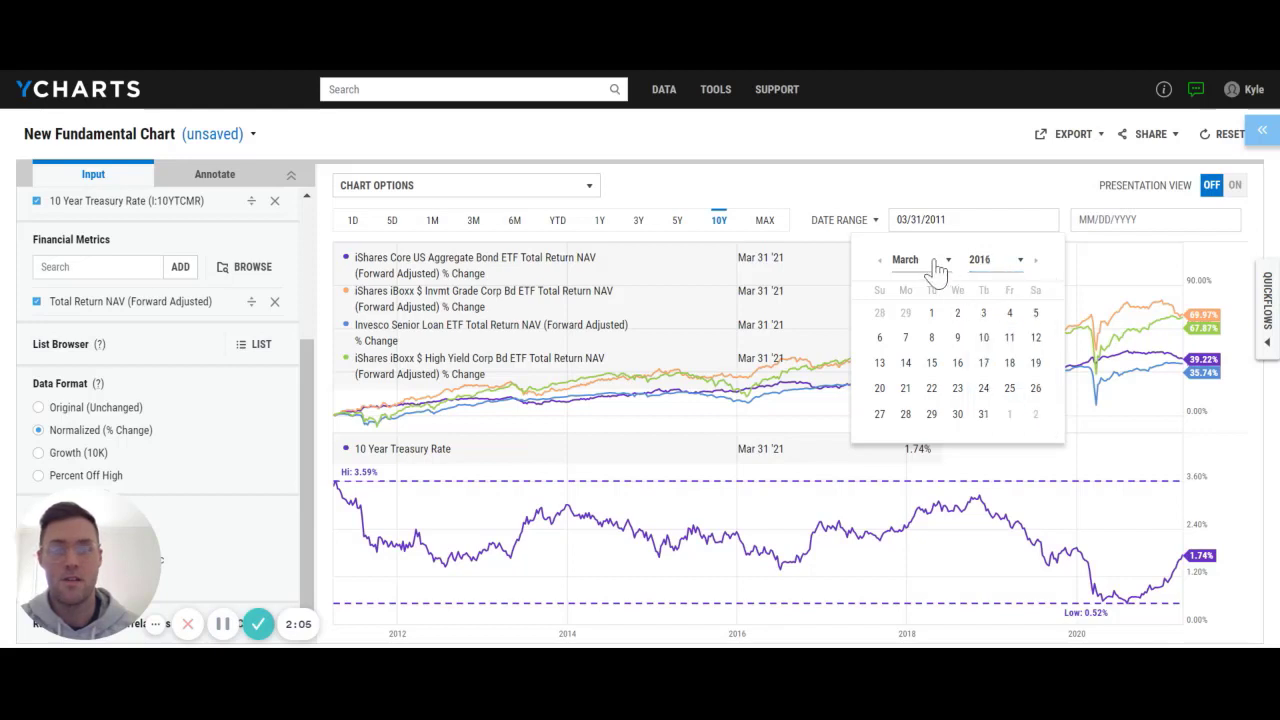
click(926, 266)
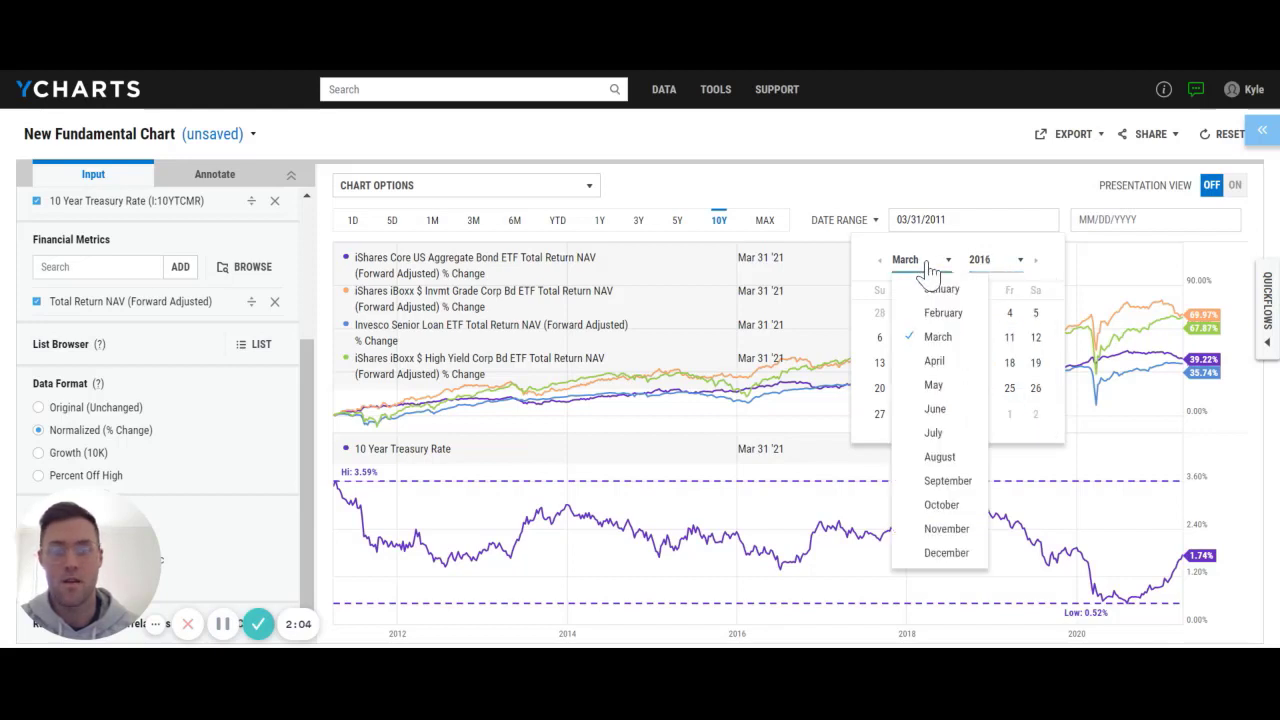
click(934, 434)
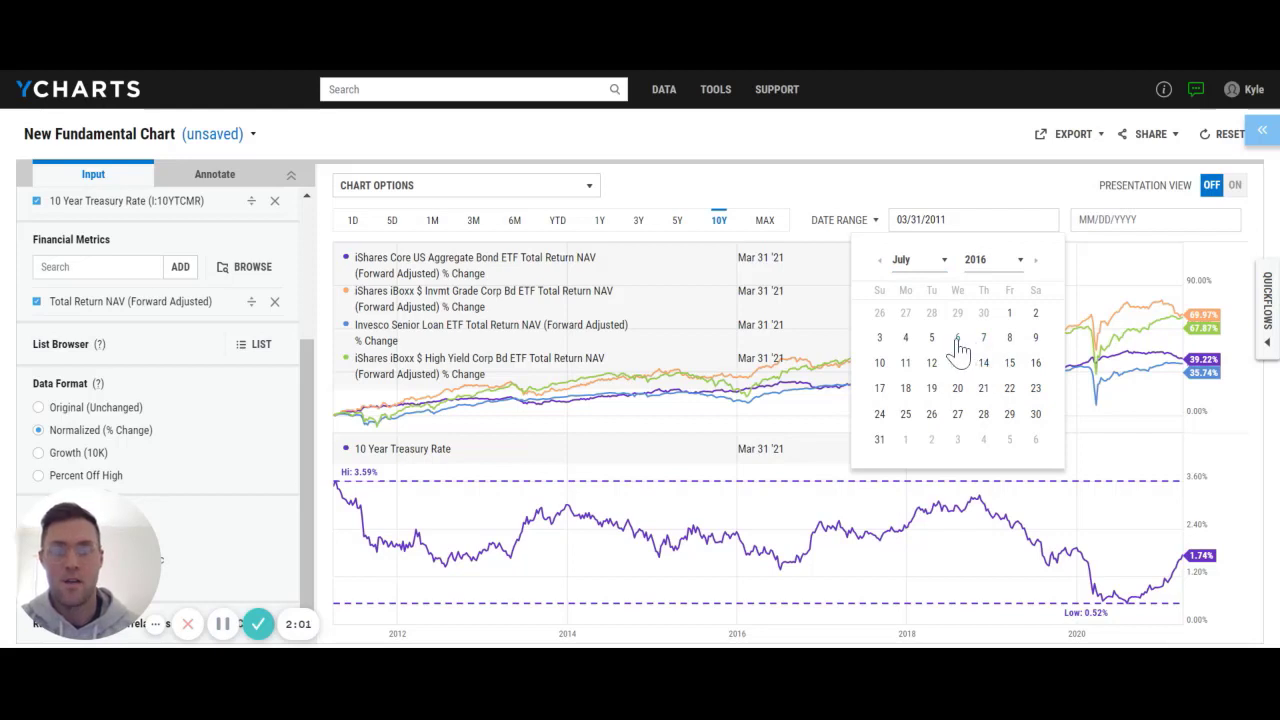
click(957, 338)
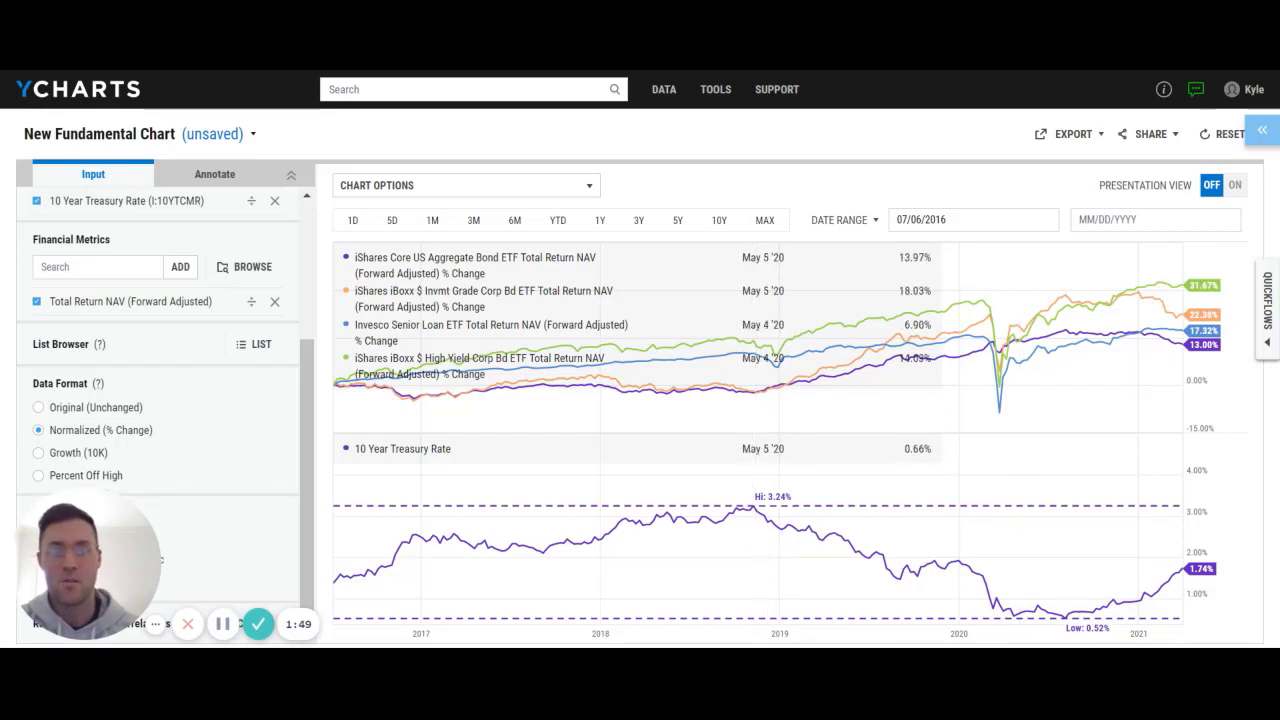
Set the chart end date to November 8, 2018 (11/08/2018)
click(1130, 219)
click(1102, 260)
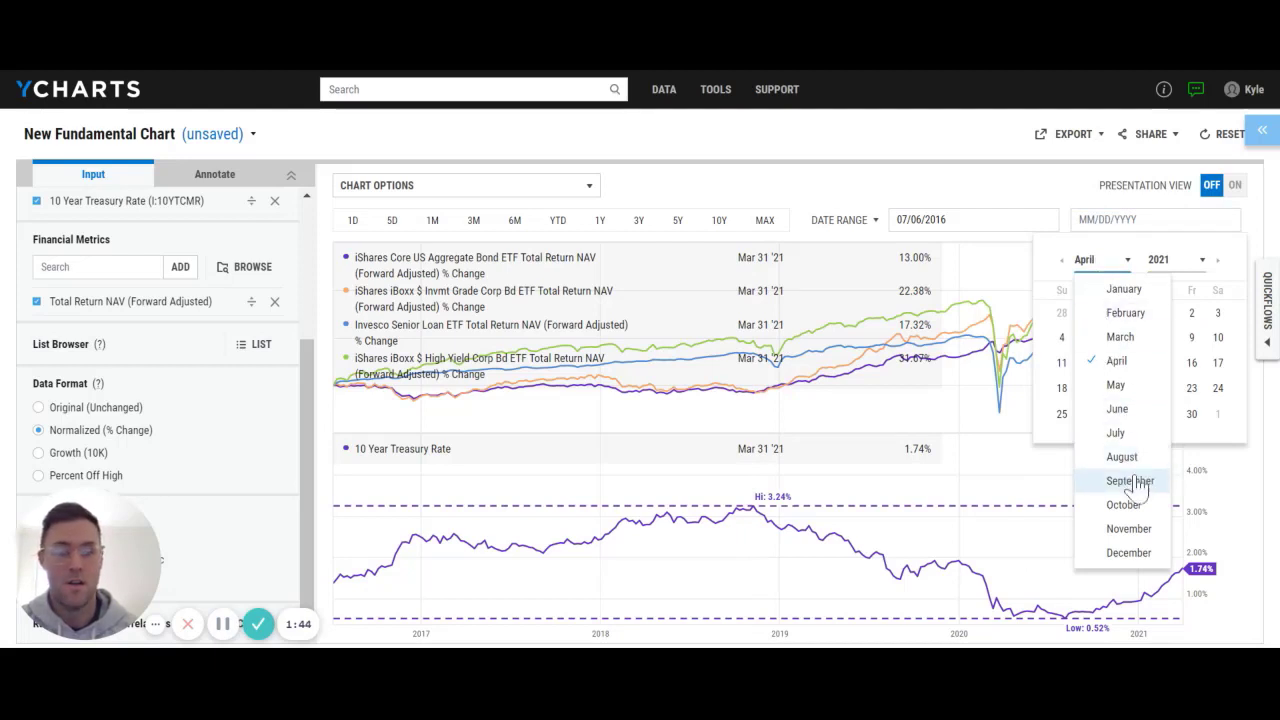
click(1129, 529)
click(1180, 261)
scroll(1200, 330, up, 2)
click(1201, 288)
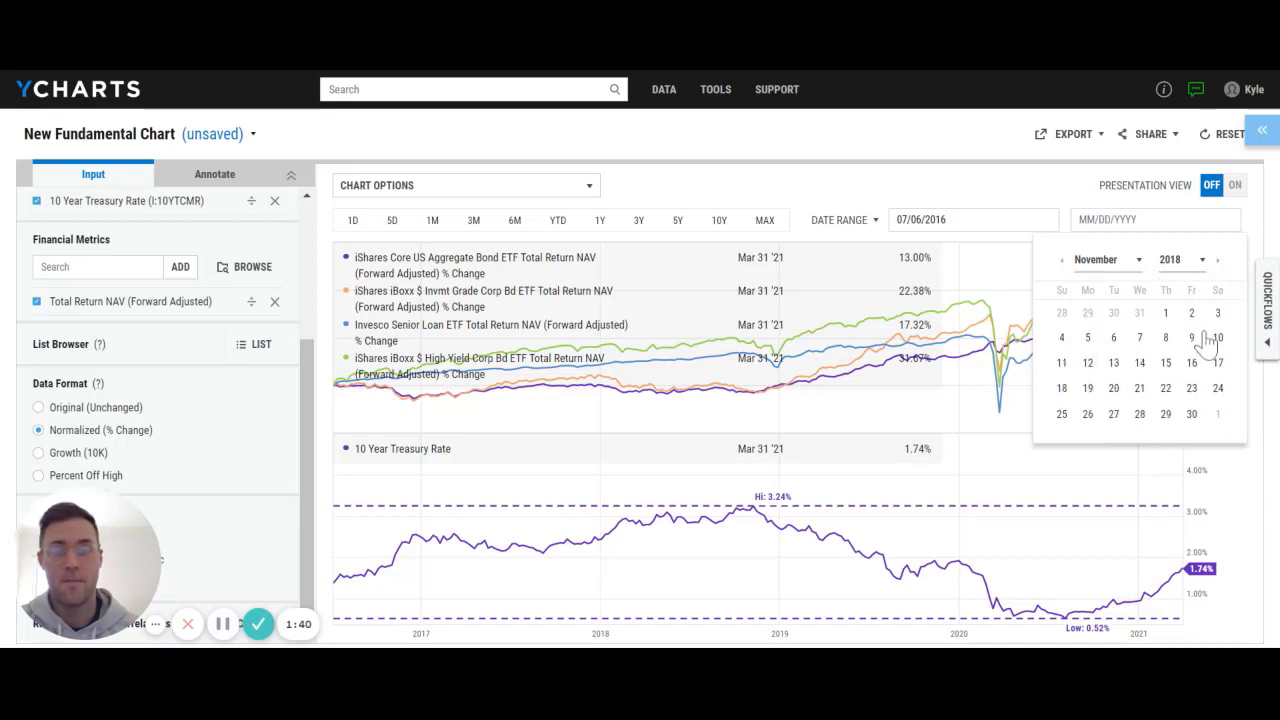
click(1166, 340)
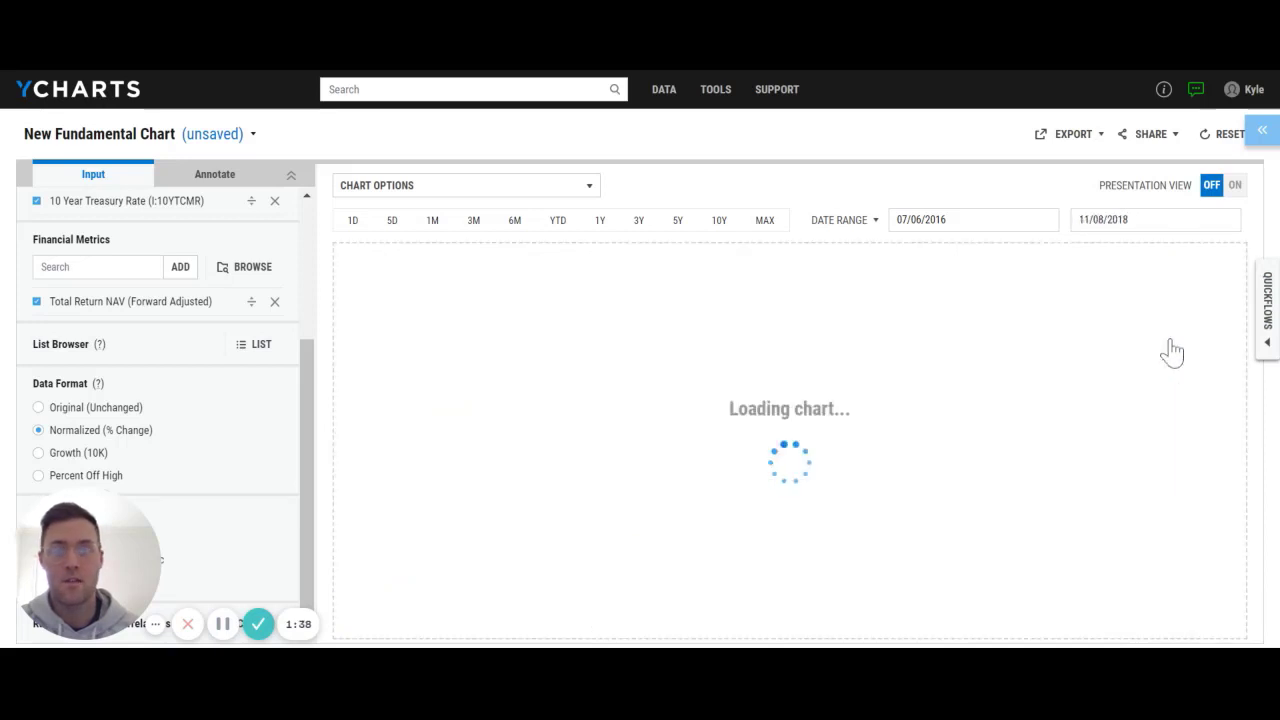